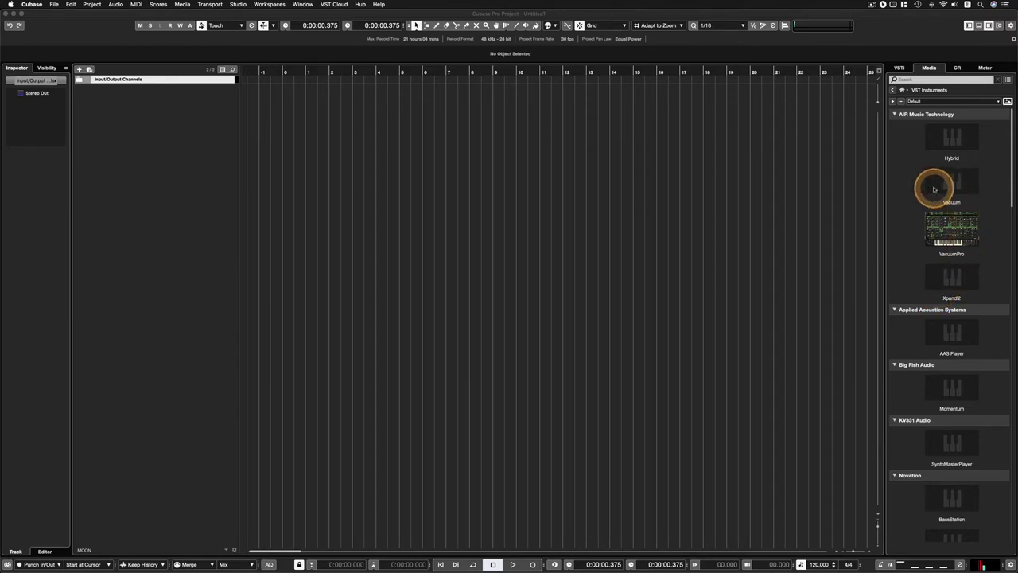
Create an instrument track from the Hybrid VST instrument, add its plug-in picture to the Media Rack and close its window.
scroll(949, 291, down, 15)
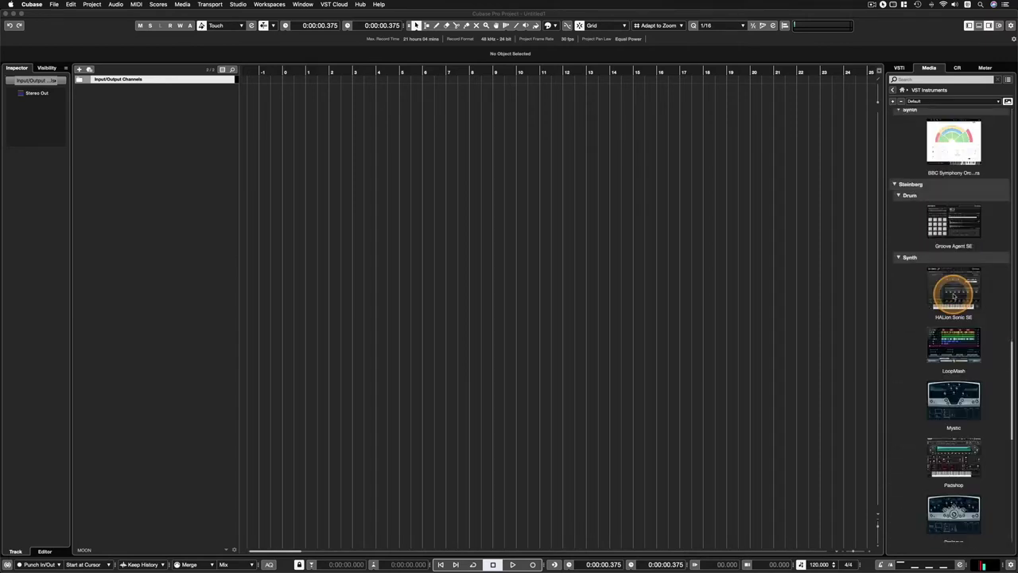
scroll(954, 364, up, 5)
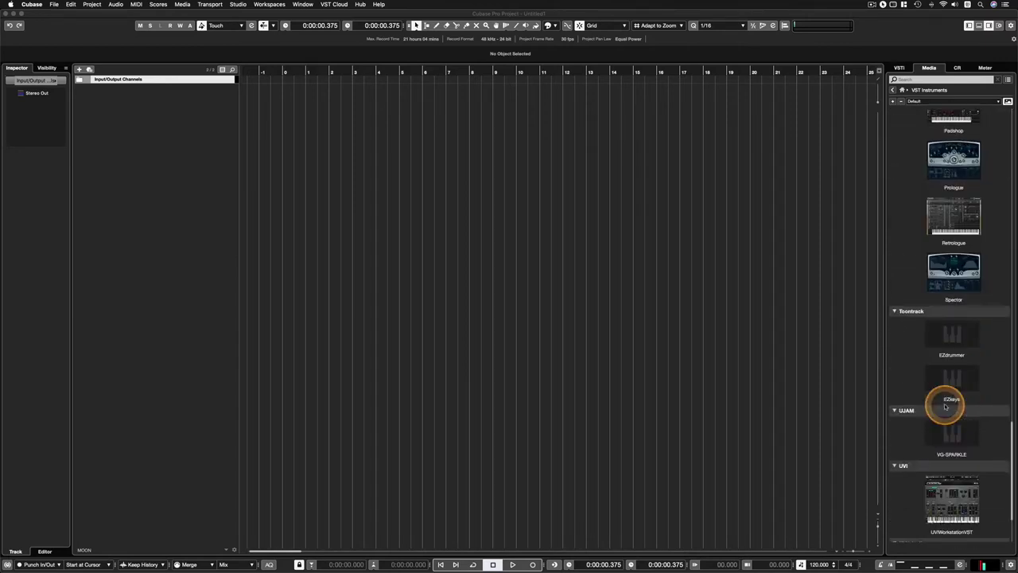
scroll(947, 400, down, 5)
scroll(946, 400, up, 15)
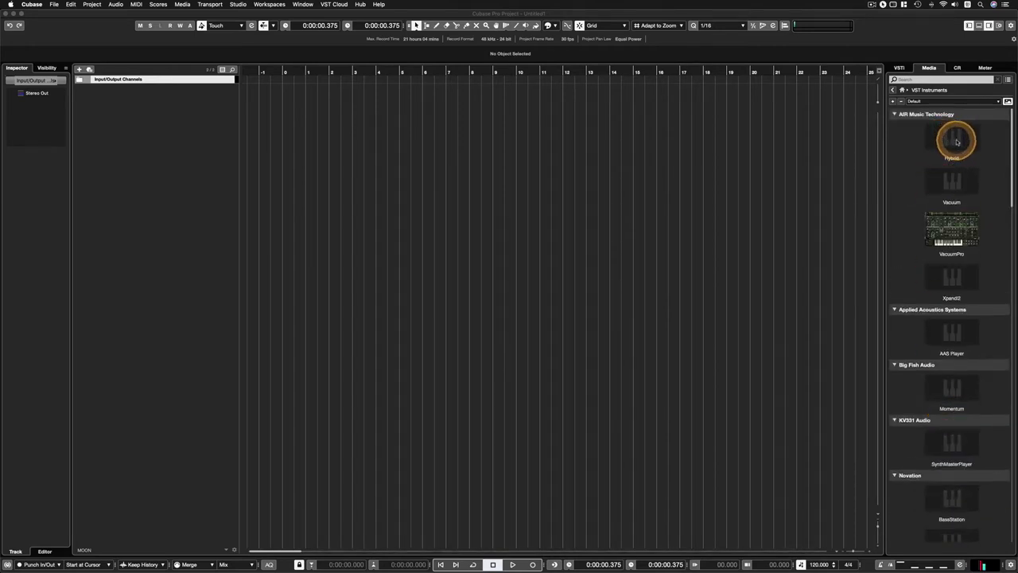
drag(957, 142, 184, 111)
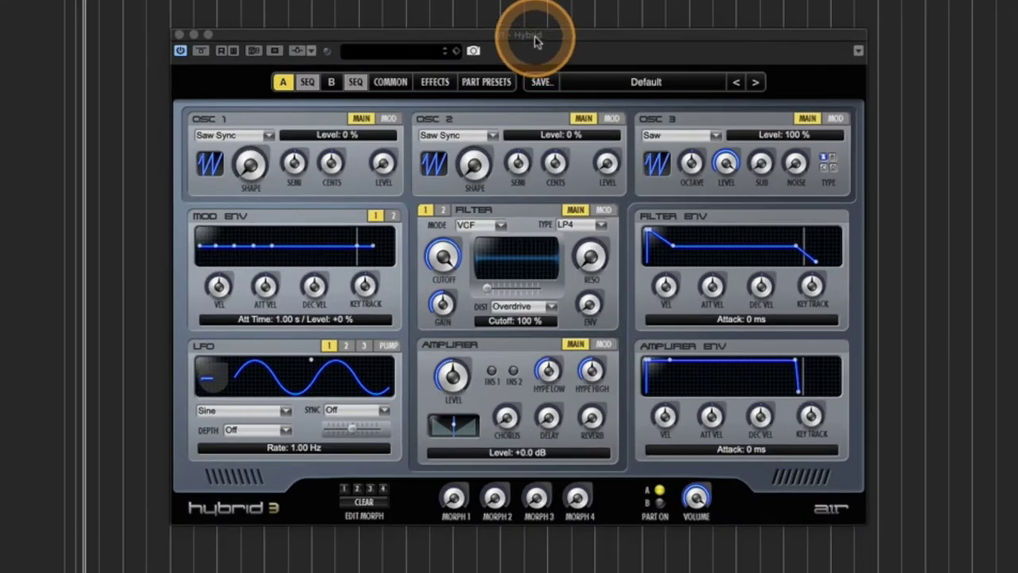
drag(536, 41, 590, 32)
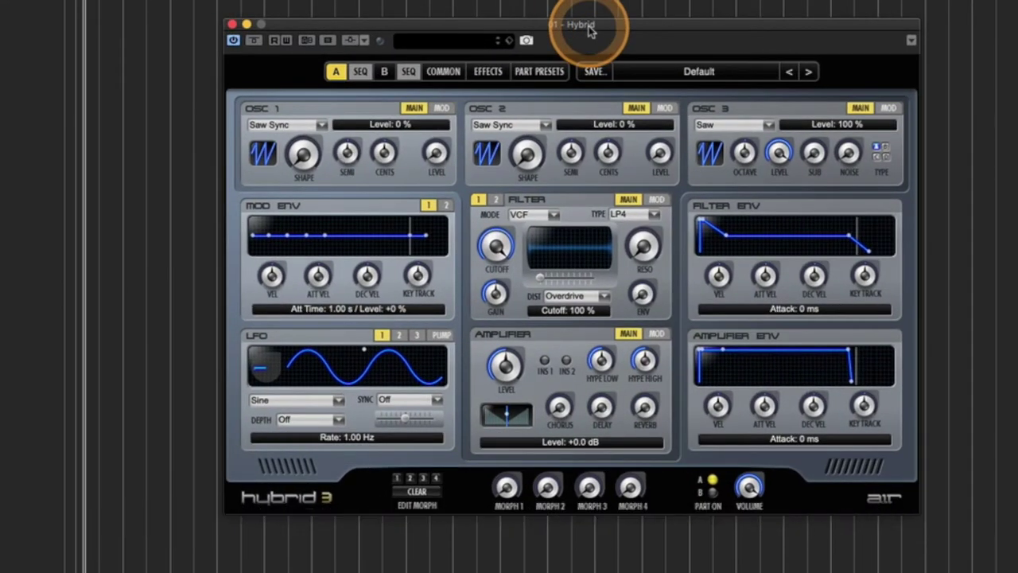
mouse_move(290, 500)
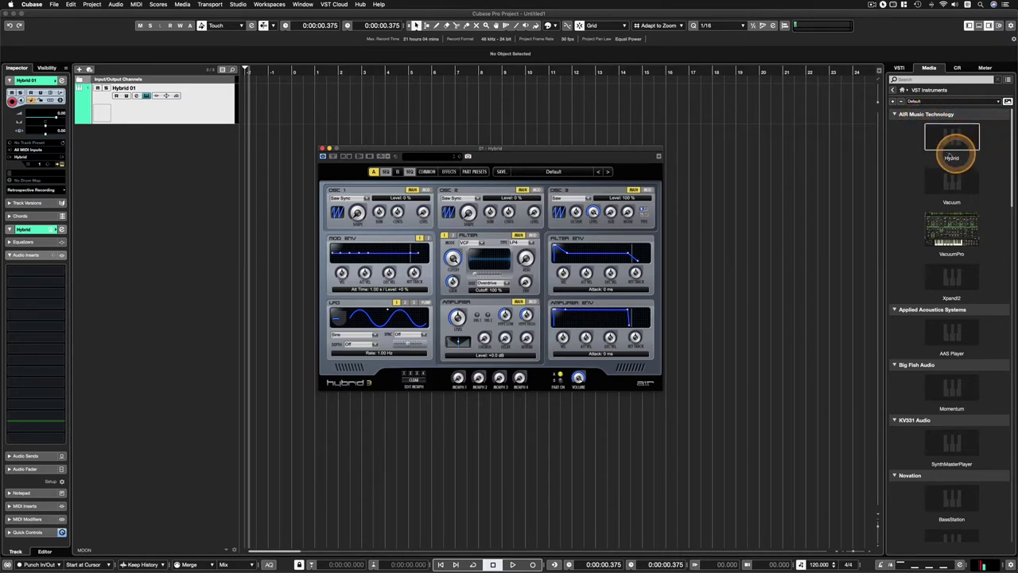
click(467, 156)
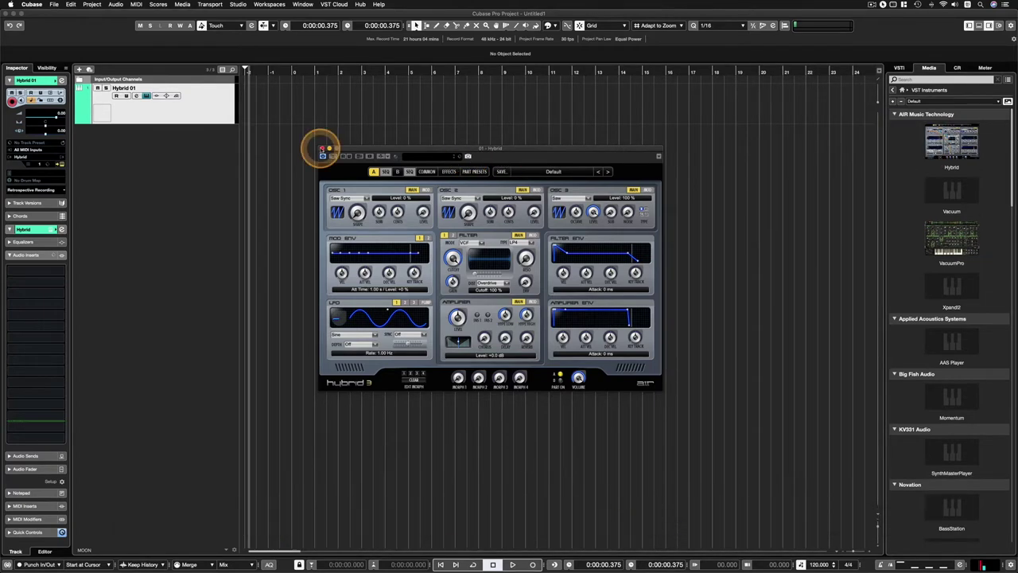
click(321, 148)
Create an instrument track from the Vacuum VST instrument, add its plug-in picture to the Media Rack and close its window.
drag(954, 198, 191, 171)
drag(341, 118, 410, 127)
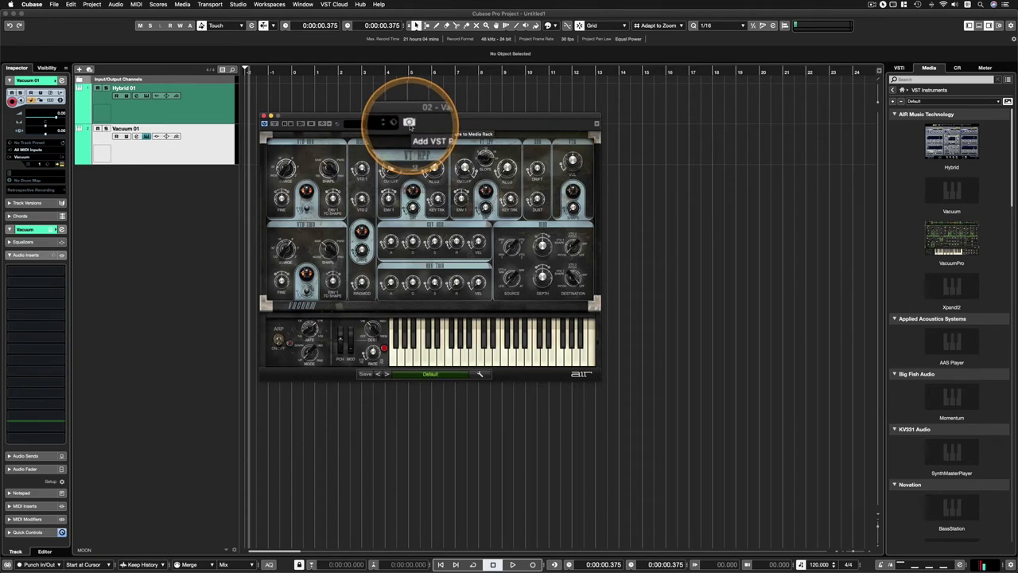
click(409, 122)
click(766, 164)
click(951, 197)
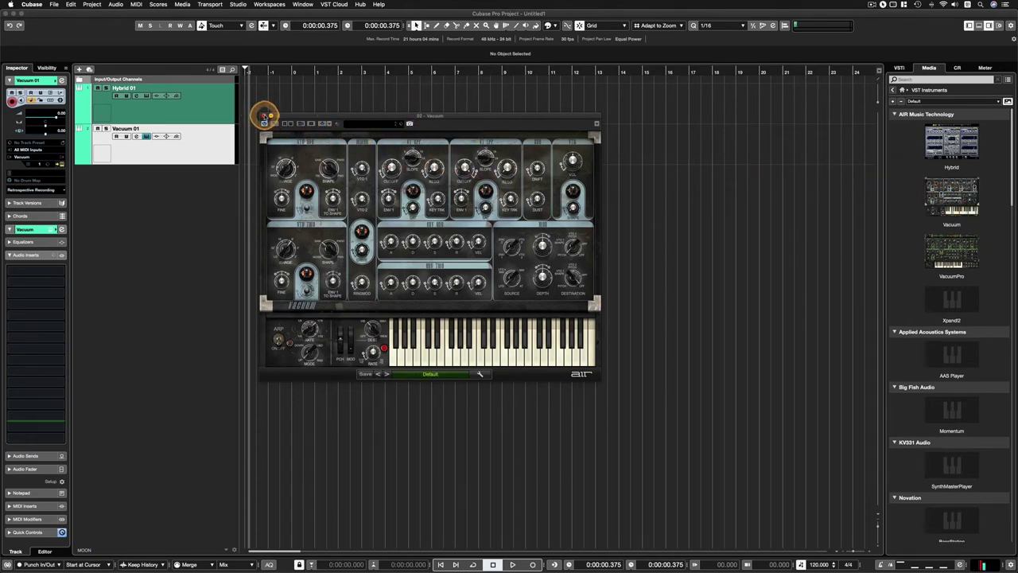
click(264, 115)
scroll(951, 208, down, 10)
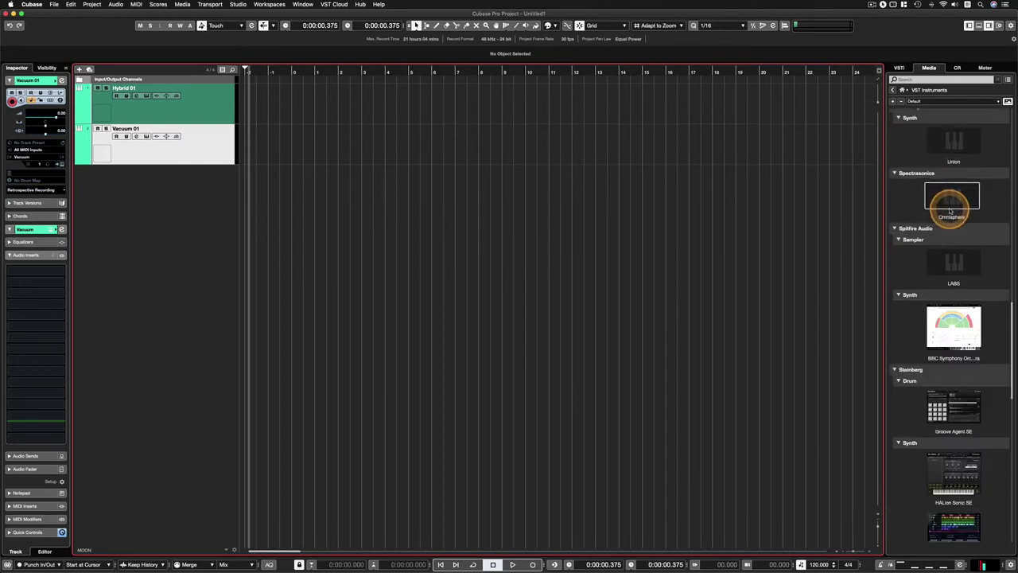
scroll(951, 211, down, 5)
scroll(957, 270, down, 7)
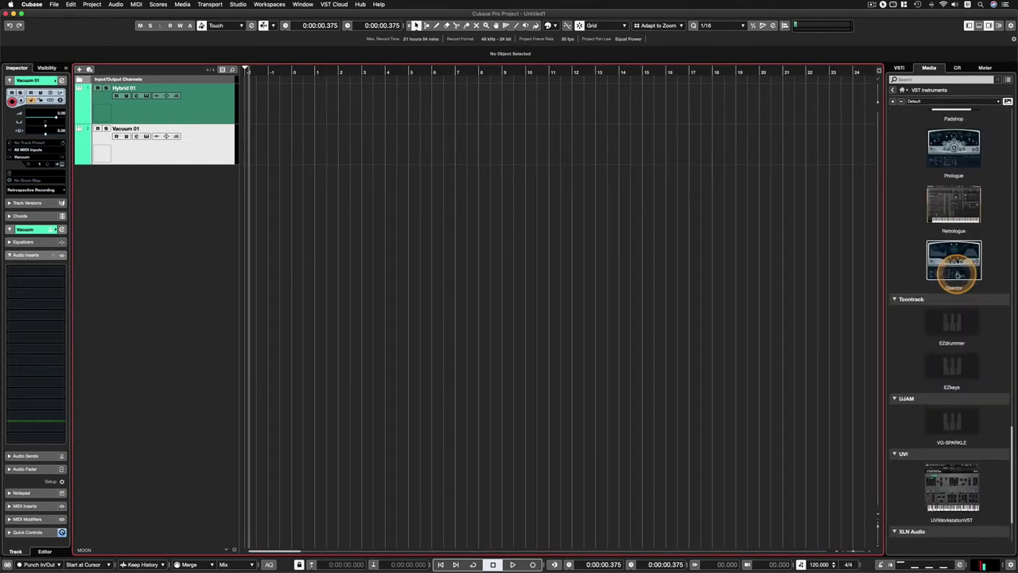
drag(957, 275, 913, 141)
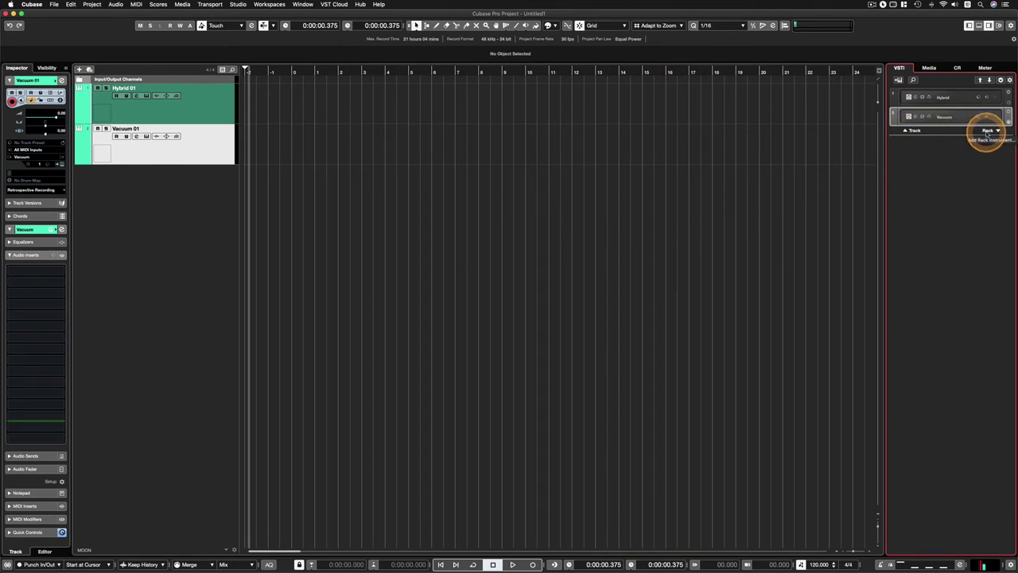
click(927, 68)
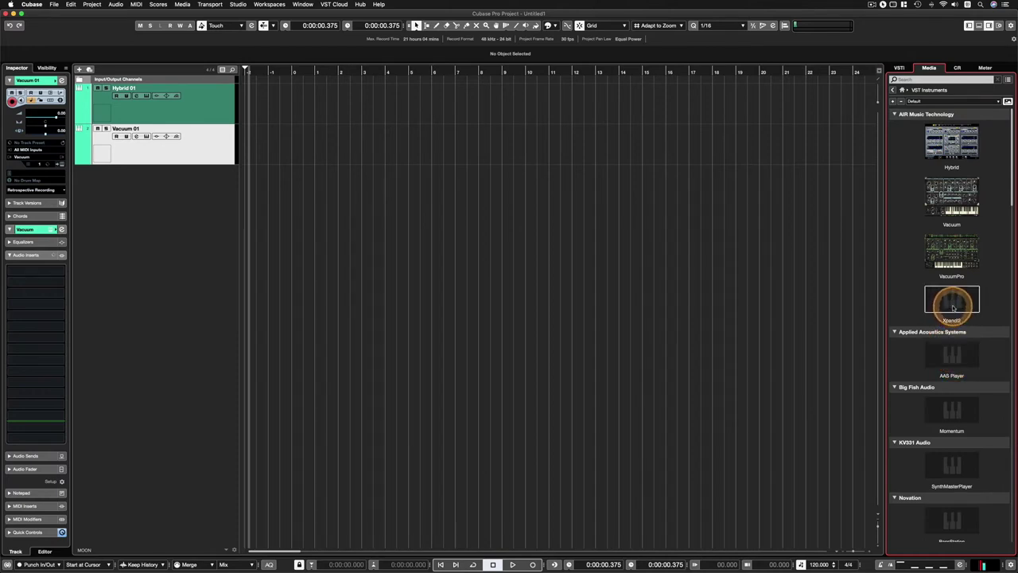
Create an Xpand!2 instrument track, add the plug-in's picture to the Media Rack and close its window.
drag(952, 307, 602, 373)
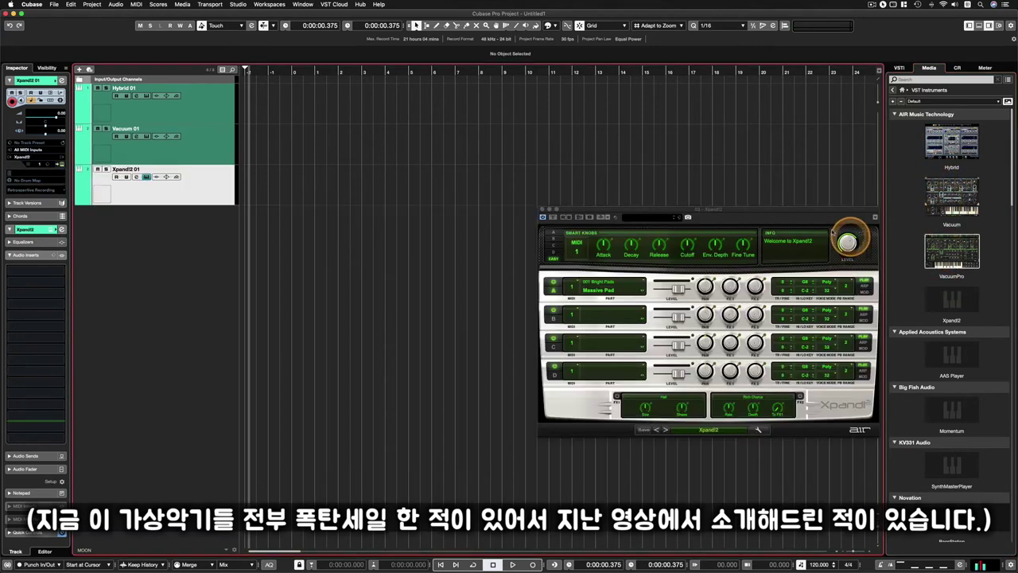
drag(750, 209, 523, 154)
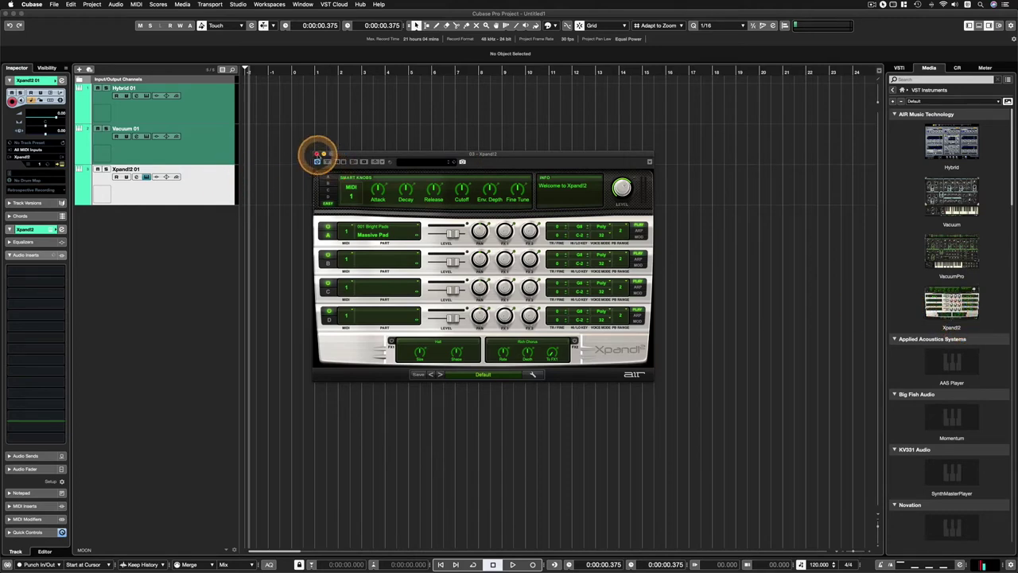
click(316, 153)
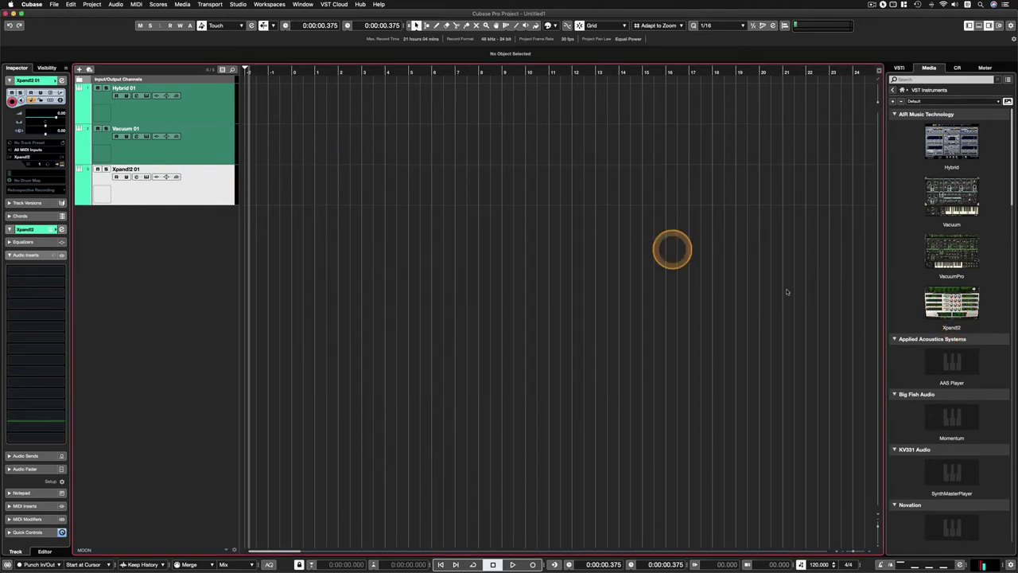
Insert the Soundtoys EchoBoy effect on the Xpand!2 track and add its plug-in picture to the Media Rack.
click(903, 90)
click(980, 128)
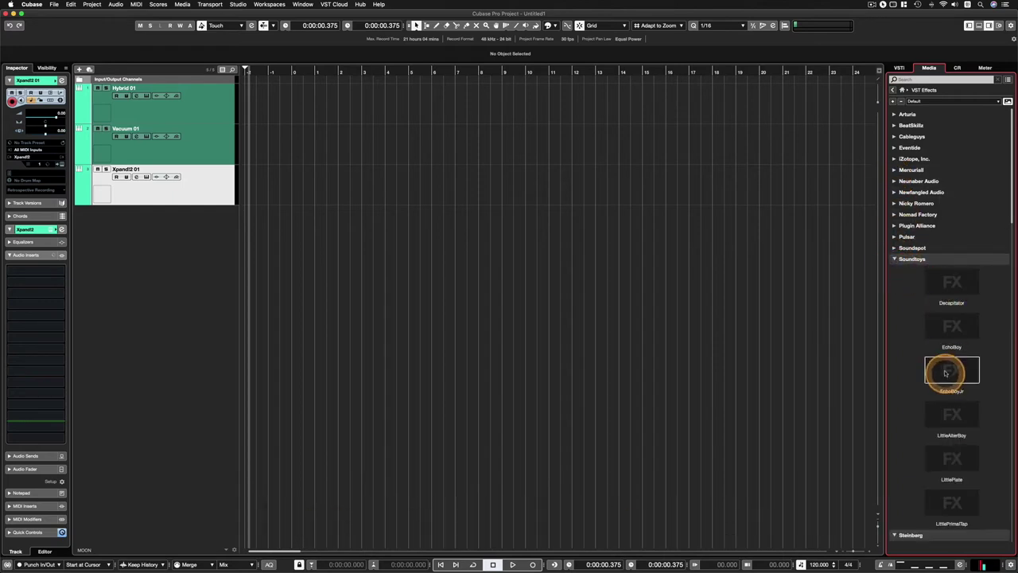
drag(947, 327, 200, 193)
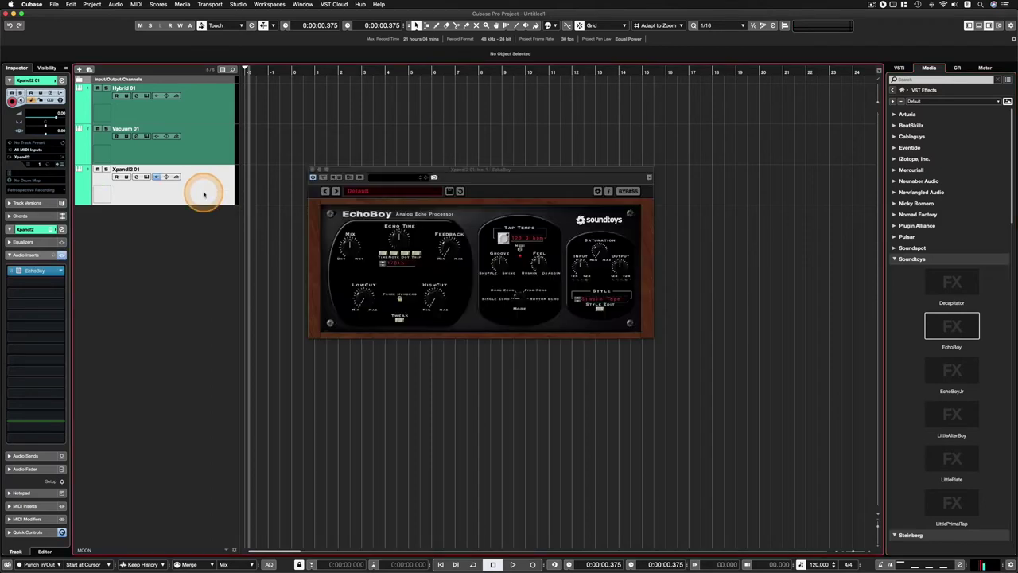
click(432, 176)
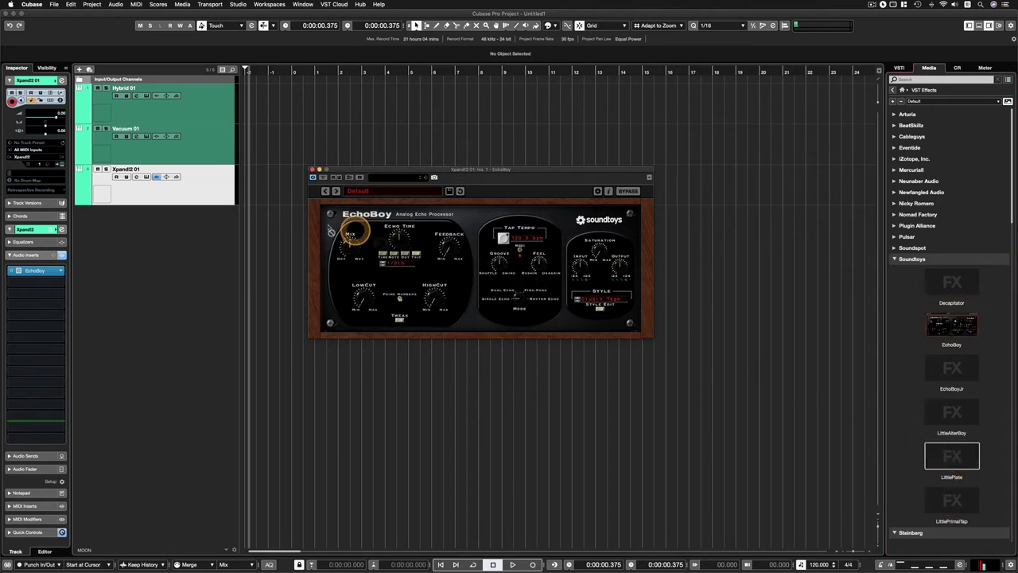
Insert LittlePlate on the Xpand!2 track, add its plug-in picture to the Media Rack and close both effect windows.
drag(330, 230, 200, 206)
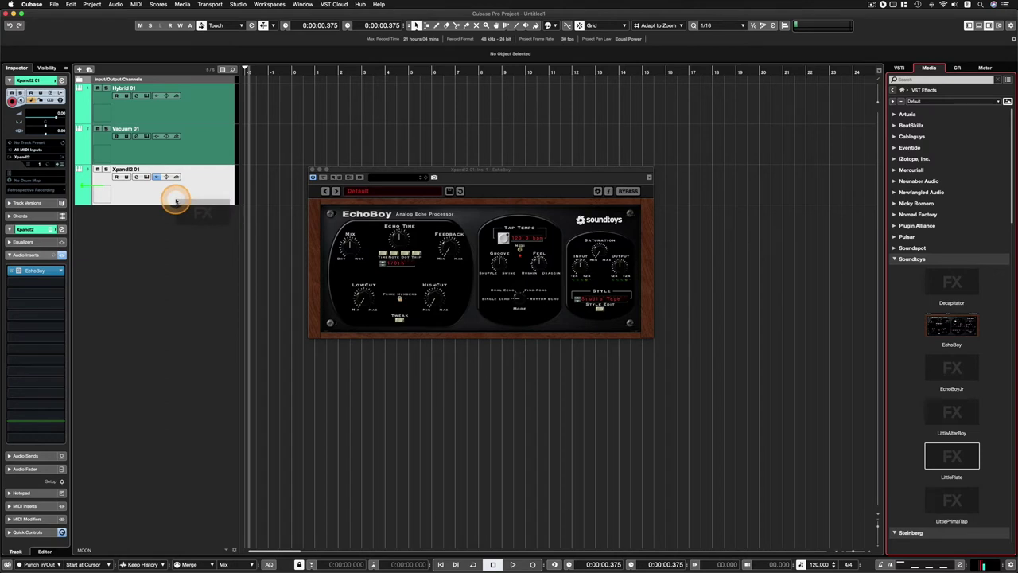
drag(176, 201, 178, 201)
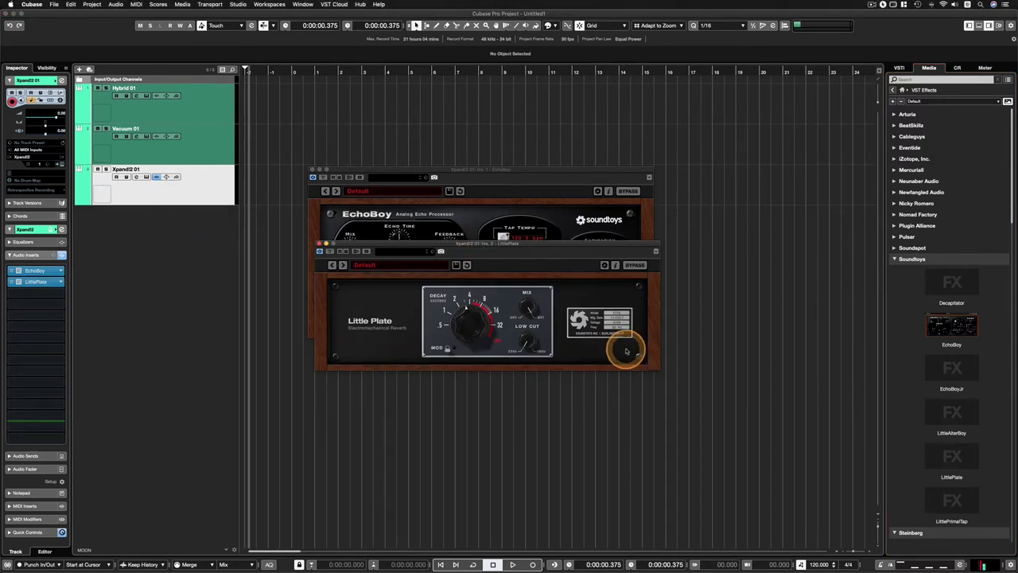
drag(482, 242, 477, 245)
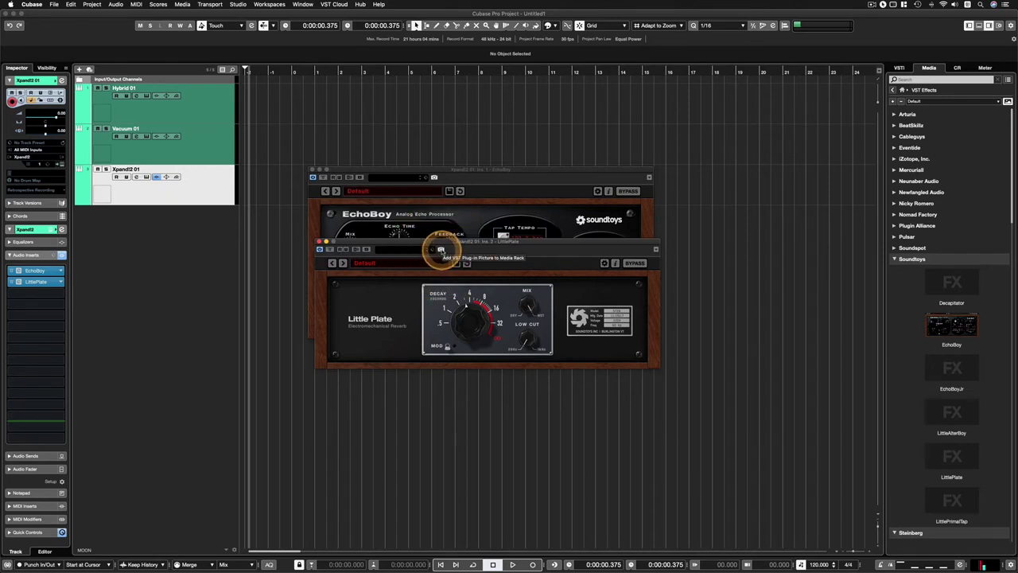
click(440, 249)
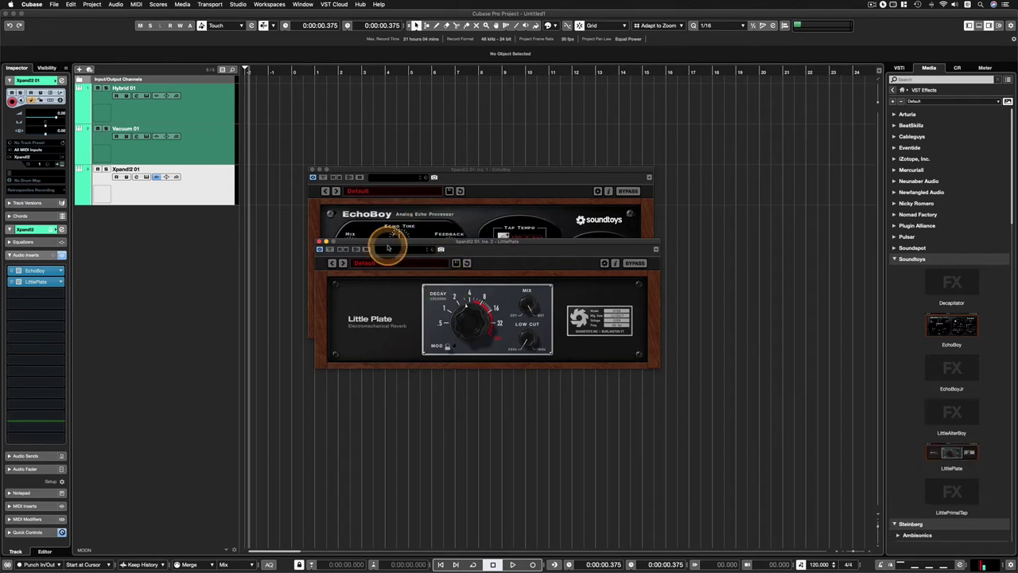
click(319, 240)
click(313, 169)
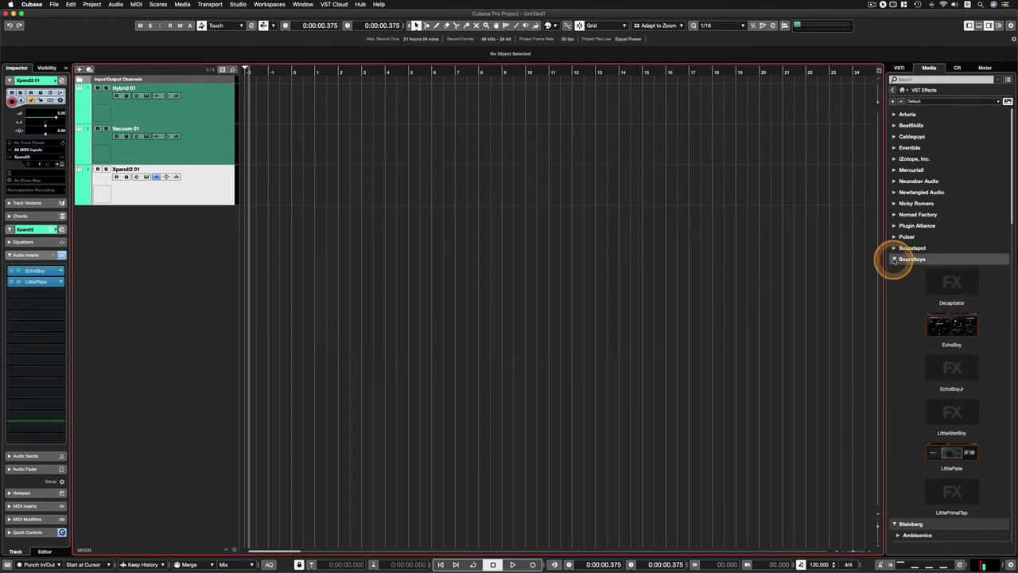
Collapse the Soundtoys and Steinberg groups in the VST Effects list and return to the media browser's home page.
click(894, 260)
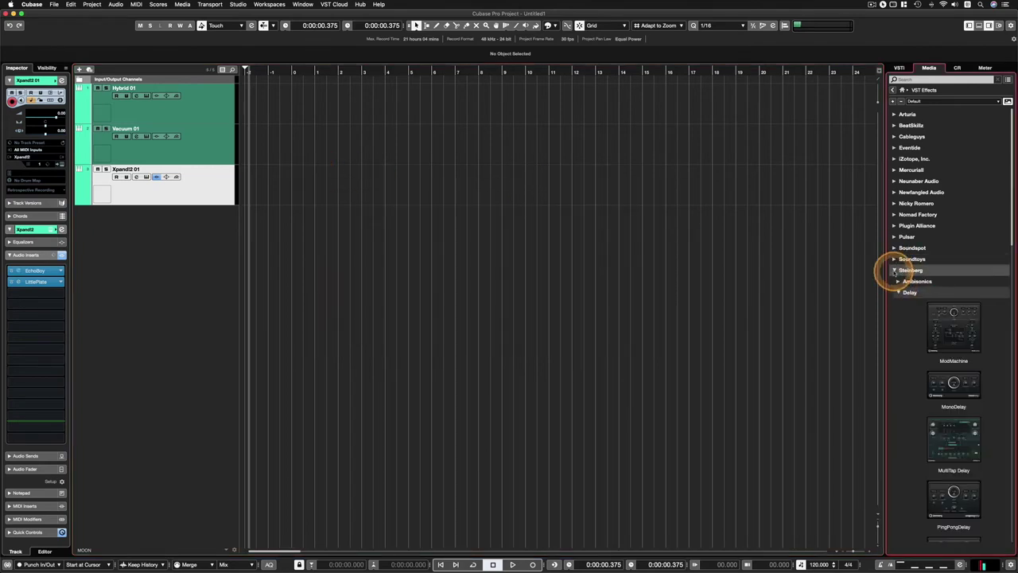
click(894, 270)
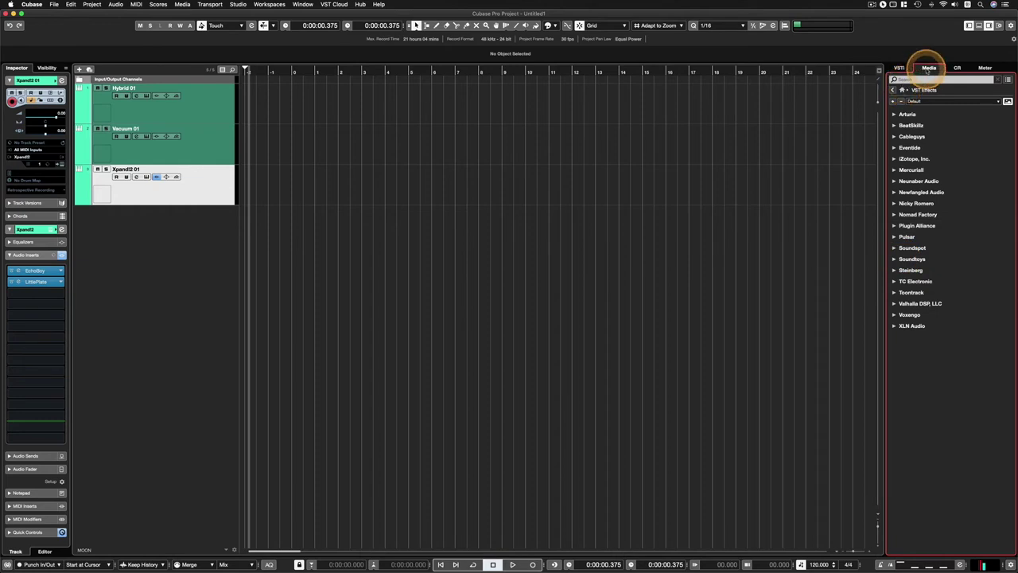
click(902, 89)
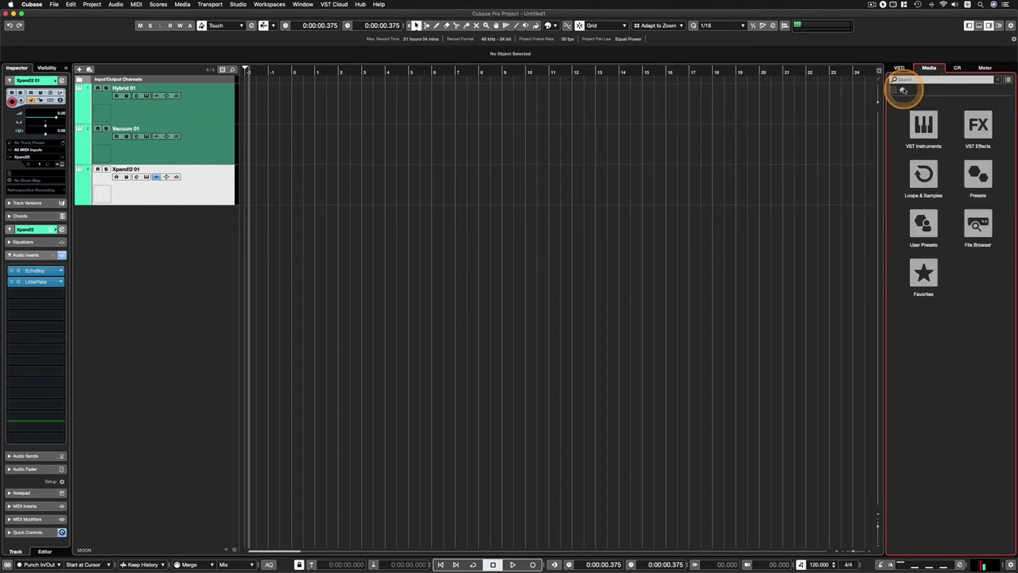
Examine the VST Instruments list to see which plug-ins have a picture and which still lack one.
click(922, 126)
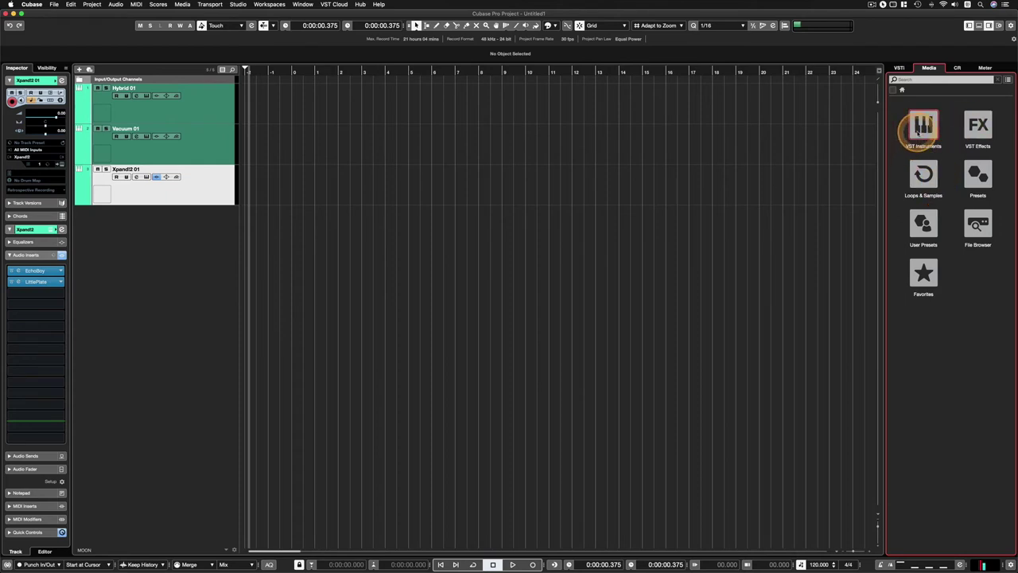
click(923, 128)
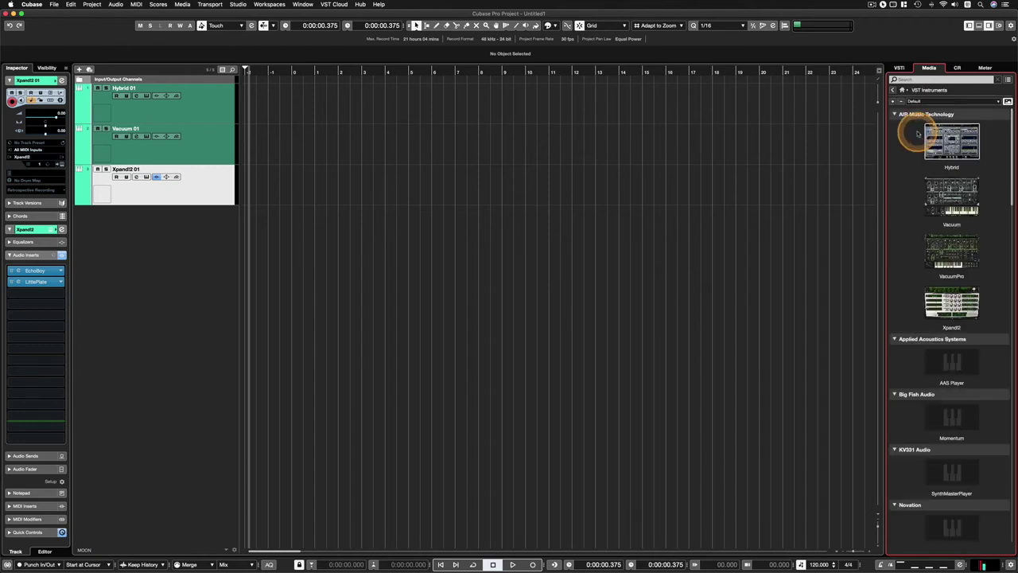
scroll(927, 237, down, 3)
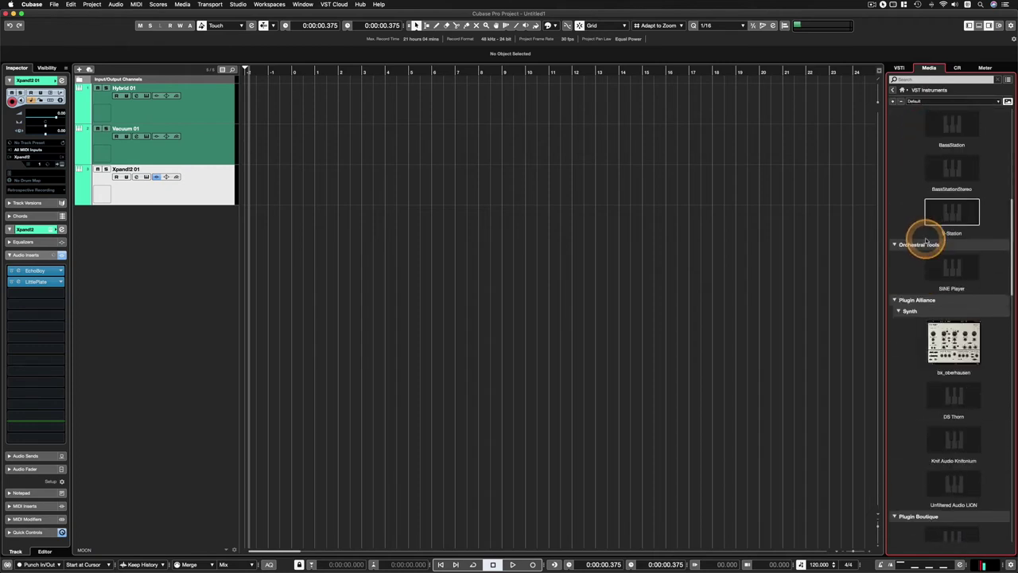
scroll(927, 239, up, 3)
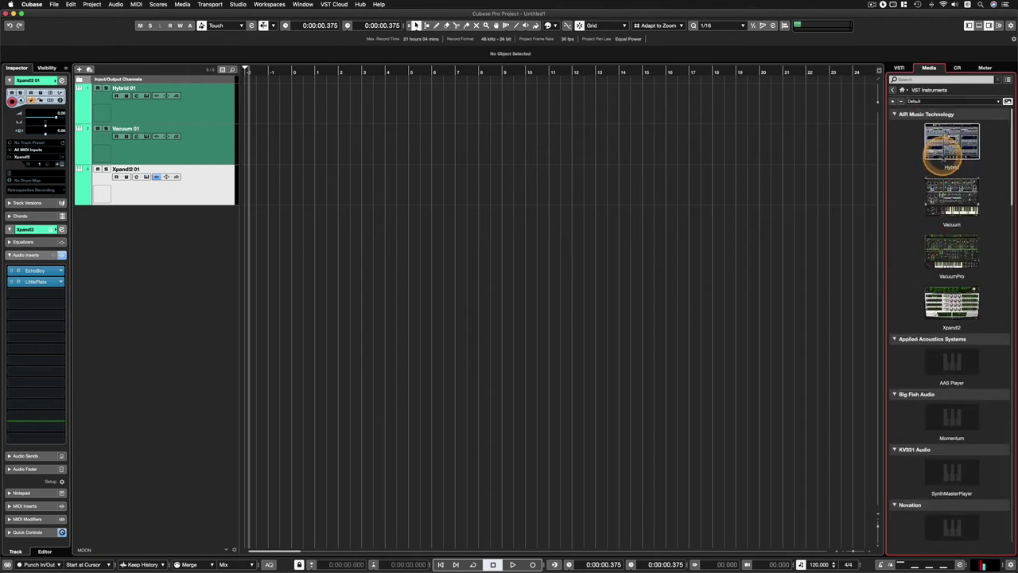
scroll(952, 271, down, 15)
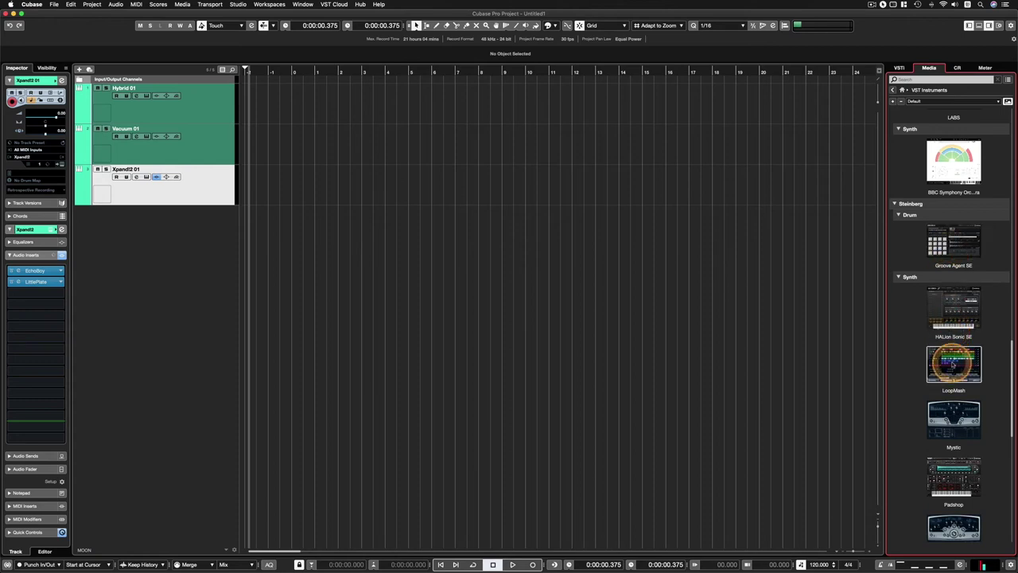
scroll(953, 363, up, 15)
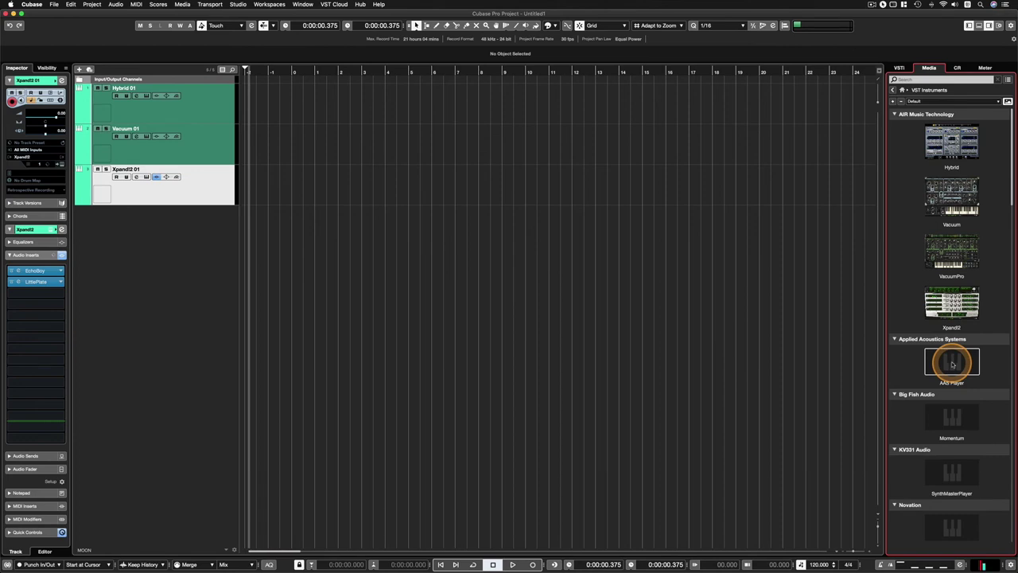
scroll(953, 364, down, 10)
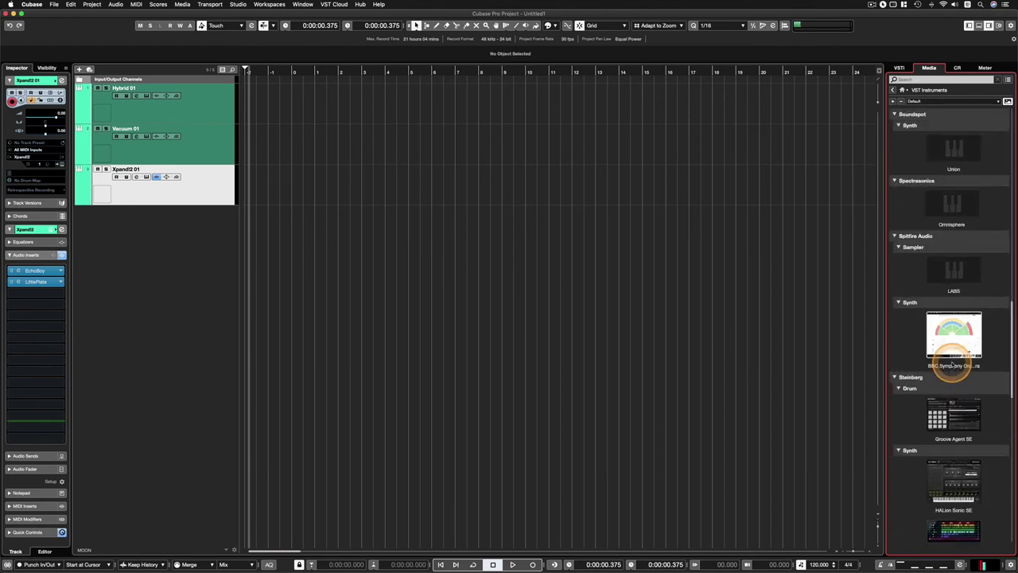
scroll(953, 365, down, 8)
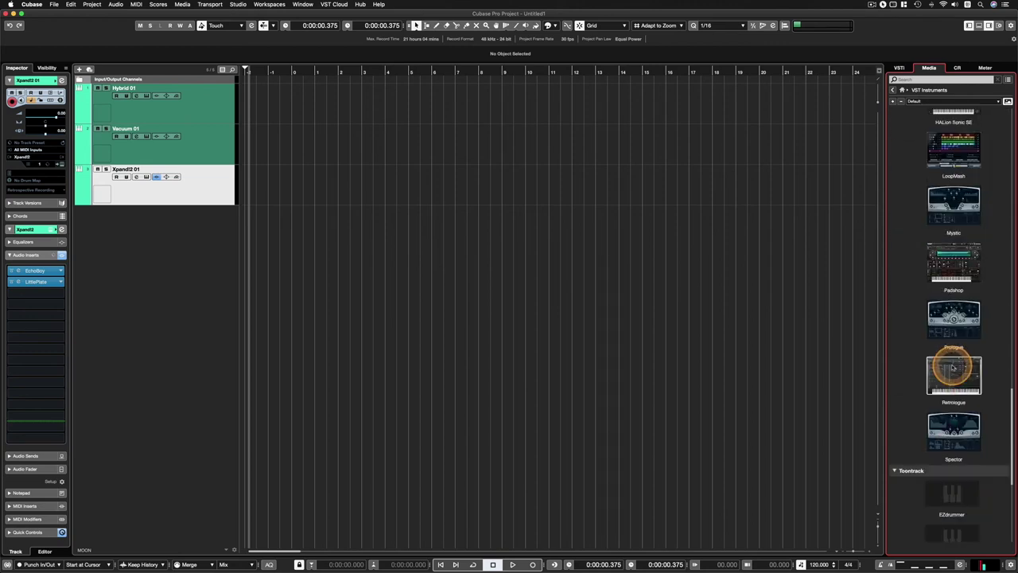
Browse the whole VST Instruments list again, comparing the entries that have thumbnails with the blank ones.
scroll(953, 366, up, 20)
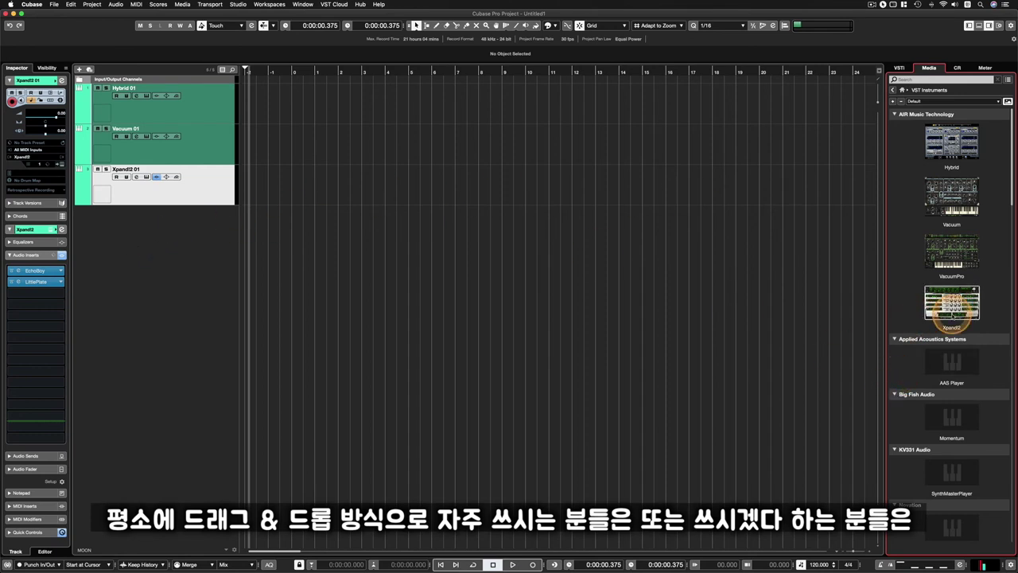
scroll(952, 315, down, 15)
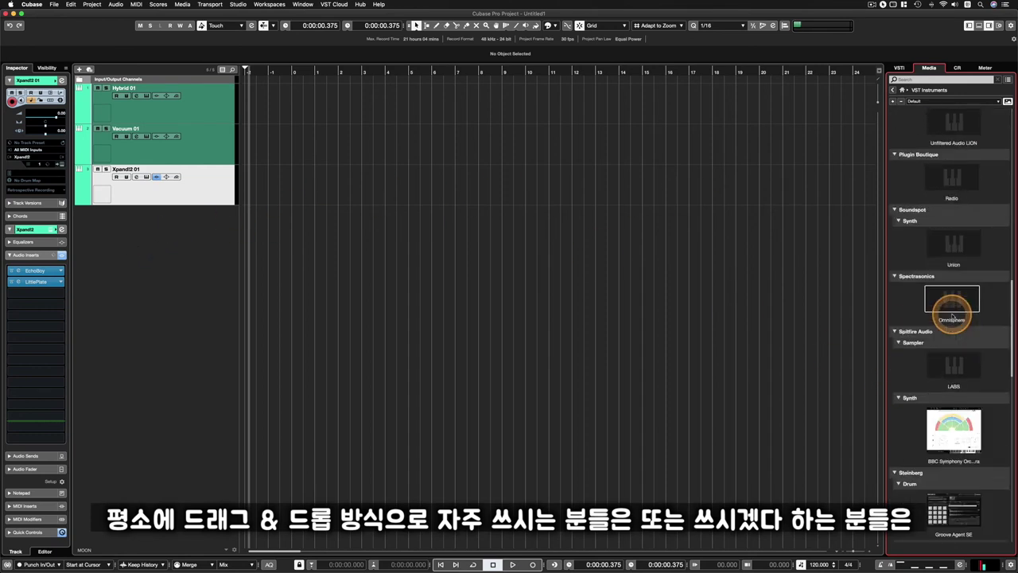
scroll(953, 334, down, 10)
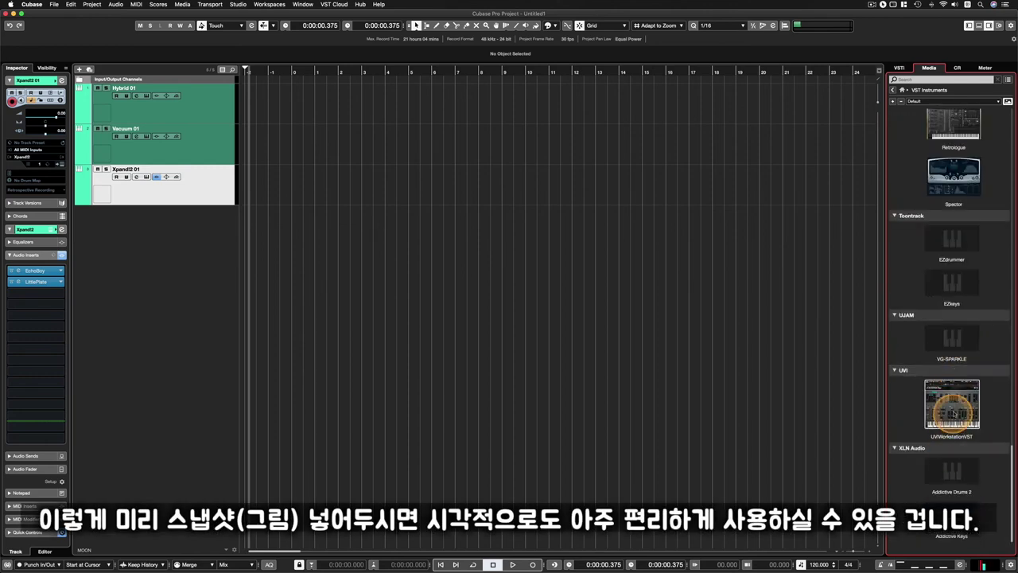
scroll(953, 409, up, 20)
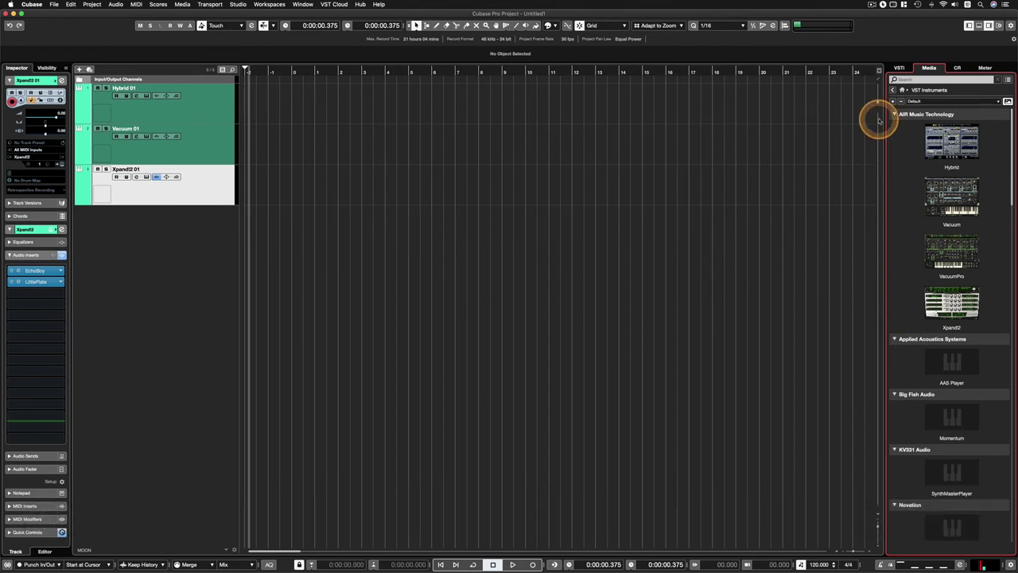
Reopen the VST Instruments list from the media browser's home page and hide the plug-in pictures to show names only.
click(903, 89)
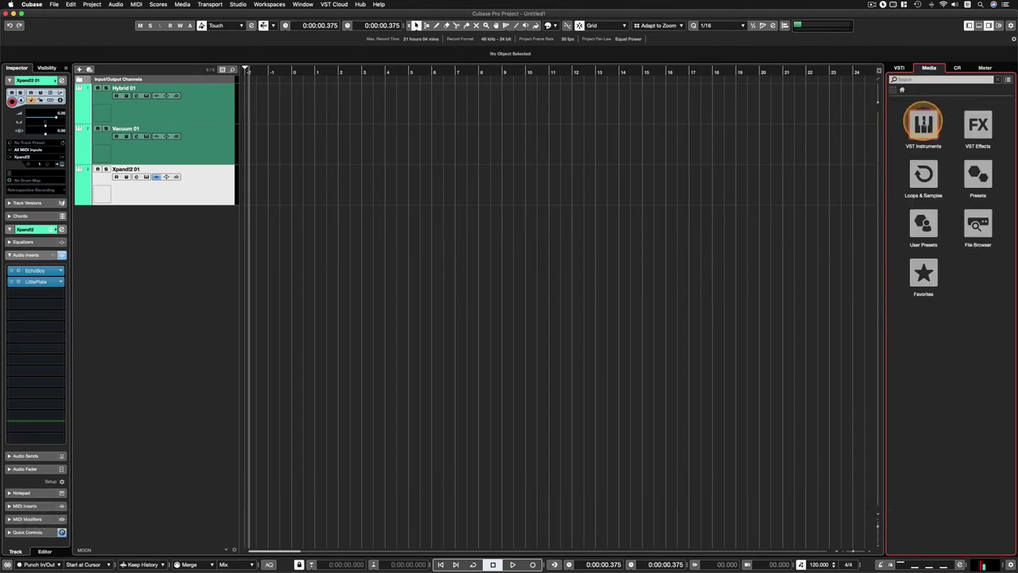
click(924, 125)
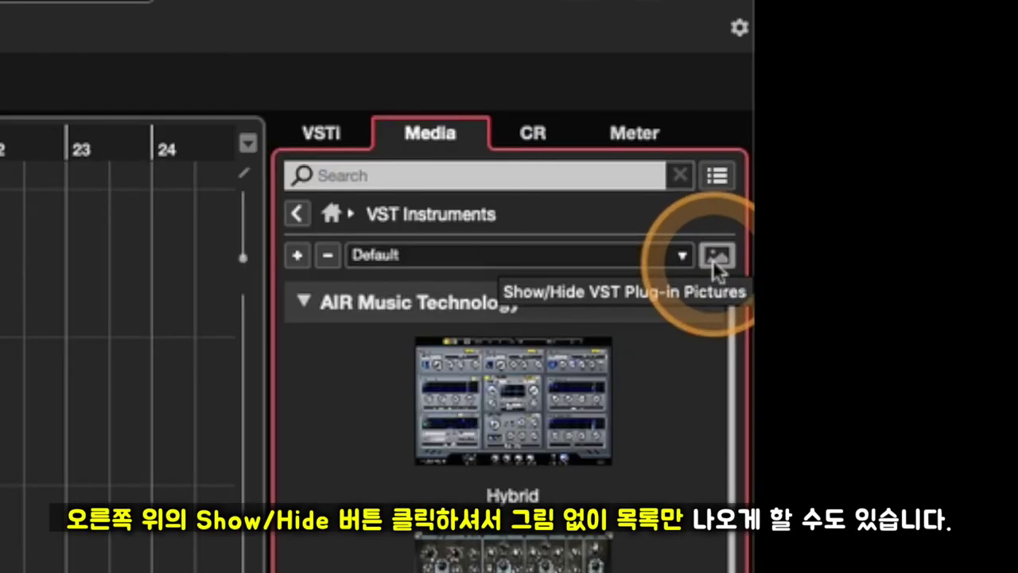
click(716, 255)
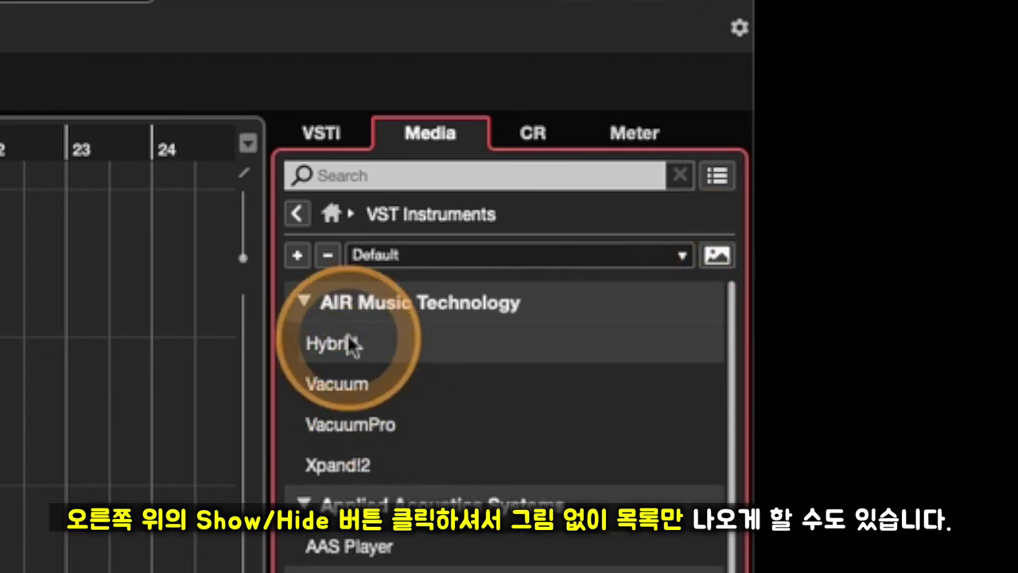